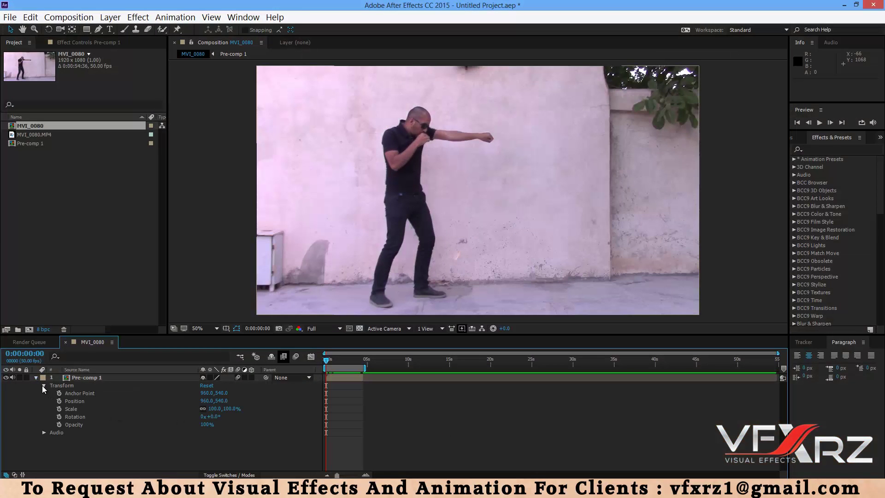
Reveal Pre-comp 1's Transform properties and add an expression to its Position
click(42, 385)
click(44, 386)
click(74, 401)
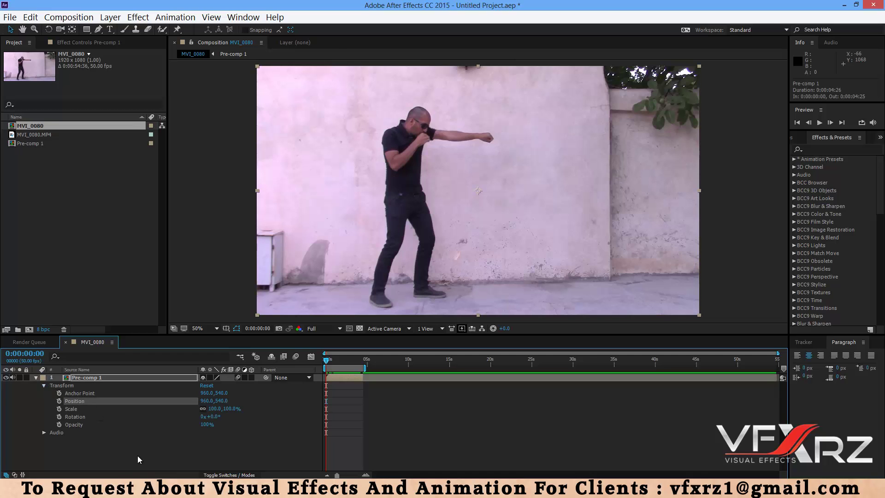
alt+click(59, 401)
Replace transform.position with wiggle(10,100) in the Position expression field
text(wiggle(10,100)
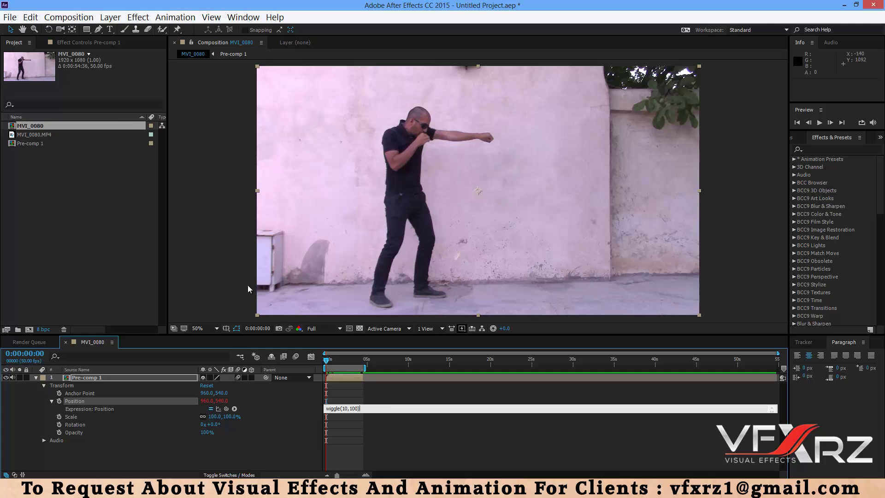
Commit the wiggle(10,100) expression and preview the shaking footage
click(283, 461)
drag(328, 364, 316, 388)
key(space)
Scale Pre-comp 1 to 122% to hide the edges and preview again from the start
click(117, 416)
drag(231, 417, 241, 418)
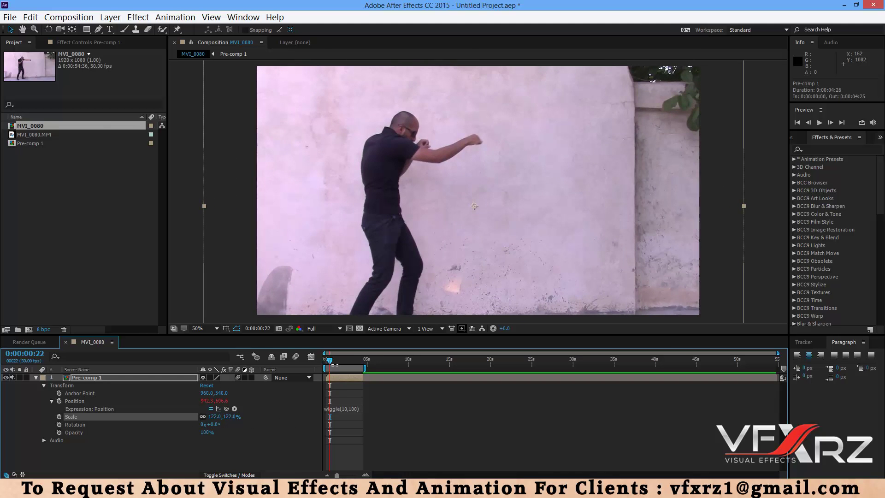
drag(335, 365, 269, 374)
key(space)
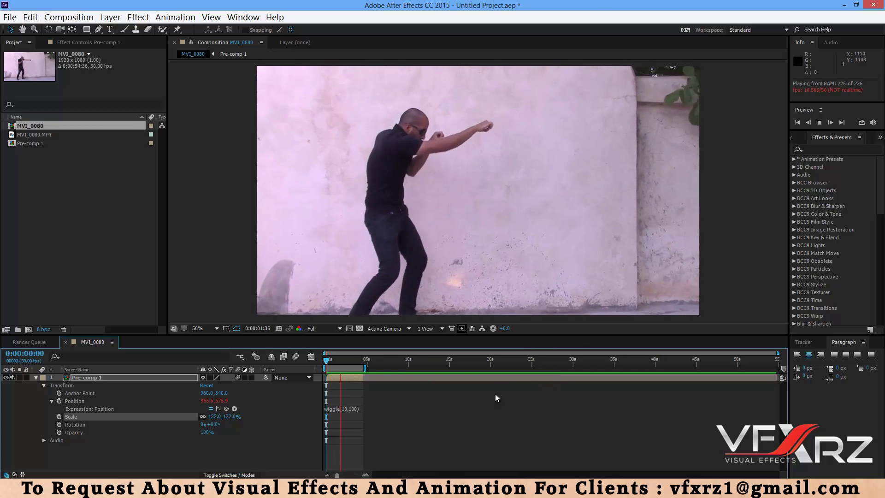
drag(342, 358, 332, 360)
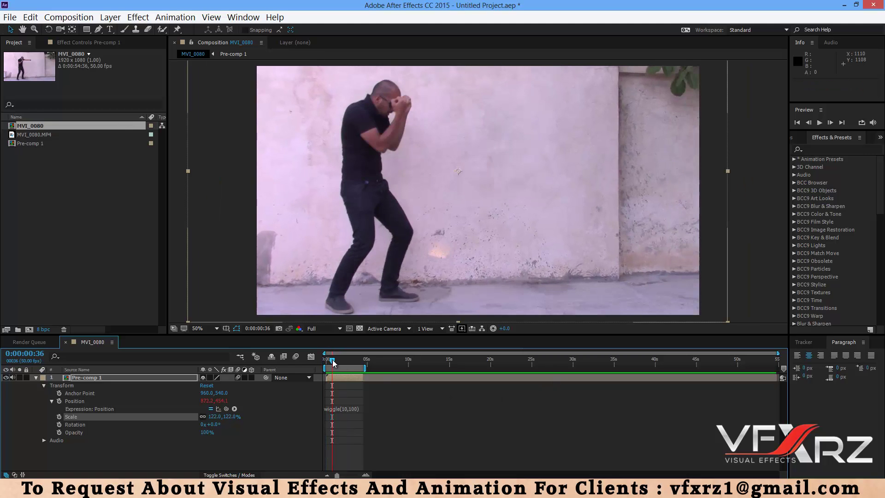
Try wiggle(50,100), preview the faster shake, then reopen the expression for editing
click(339, 407)
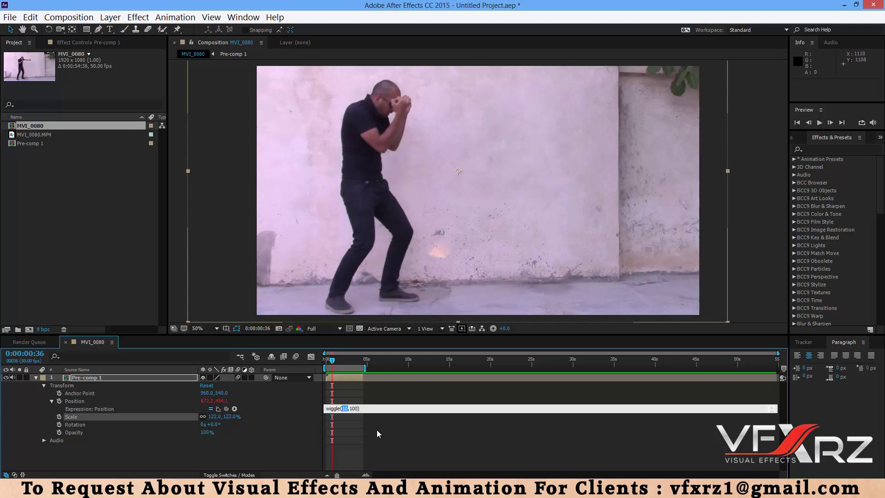
click(358, 426)
key(space)
key(space)
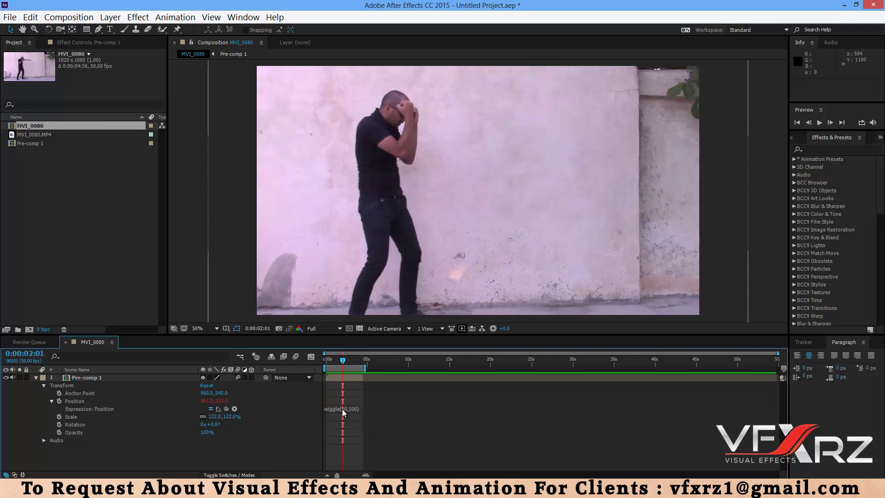
click(342, 411)
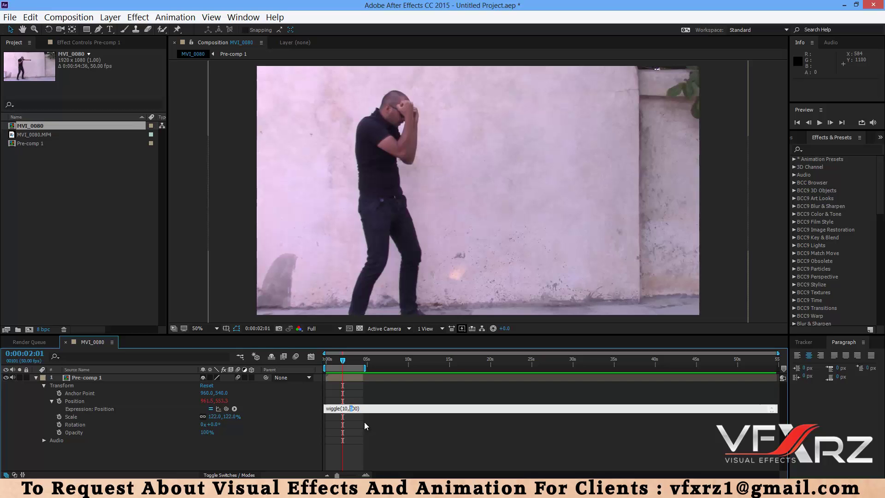
Change the expression to wiggle(10,300) and preview it with the viewer zoomed to 25%
text(3)
click(358, 420)
key(space)
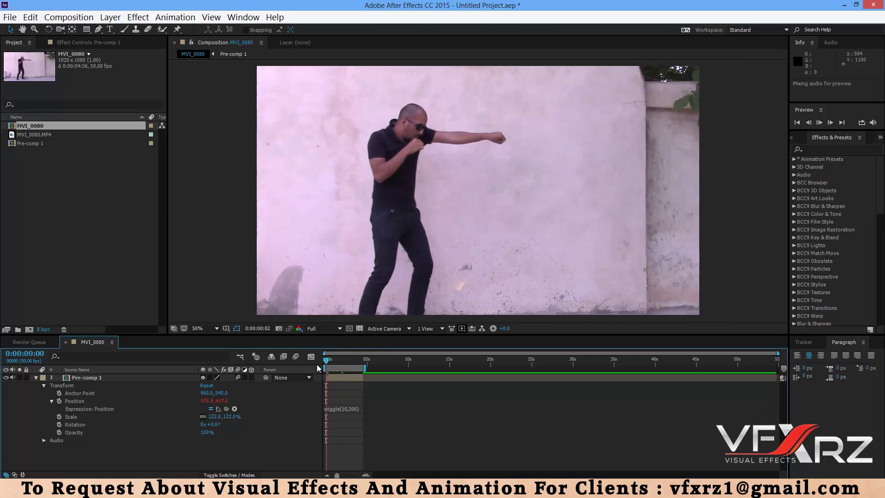
key(comma)
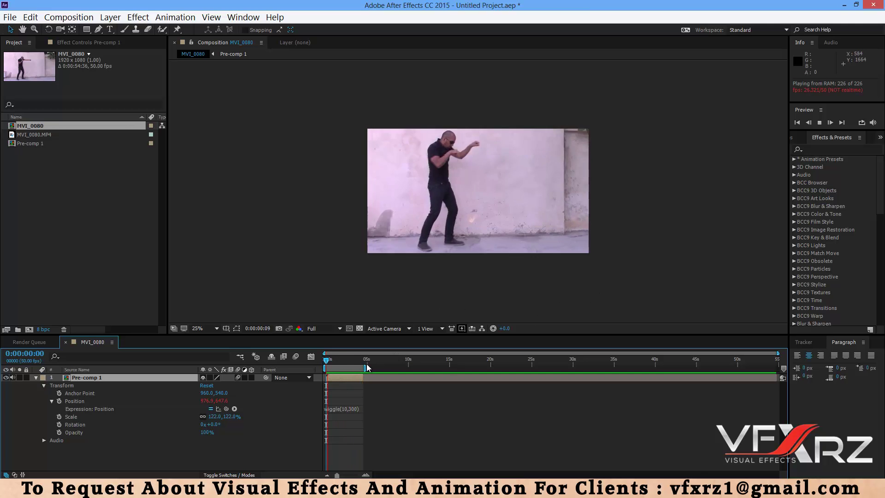
Raise the amplitude to 600 for wiggle(10,600) and preview the wilder shake
mouse_move(333, 363)
mouse_down()
mouse_move(364, 366)
mouse_move(347, 368)
mouse_up()
click(351, 408)
text(6)
click(396, 435)
drag(347, 366, 338, 365)
key(space)
click(327, 362)
key(space)
Set the expression to wiggle(10,50), preview, and stop at 0:00:01:09
click(355, 408)
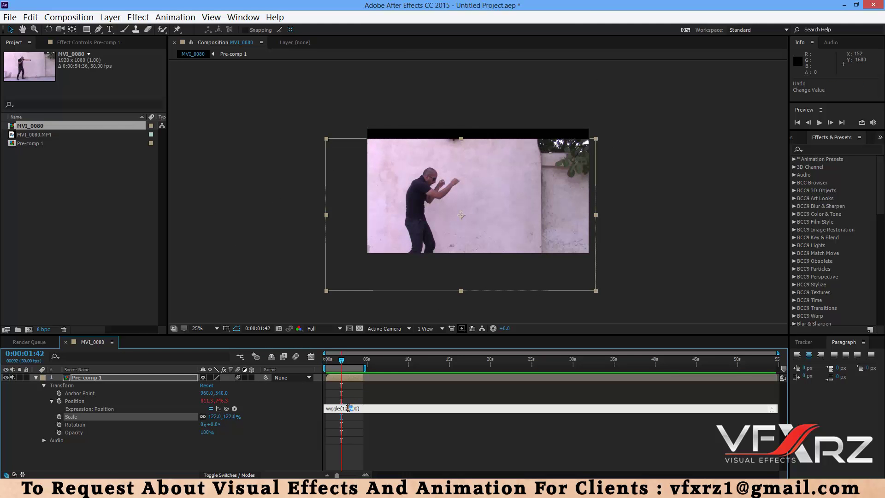
click(355, 404)
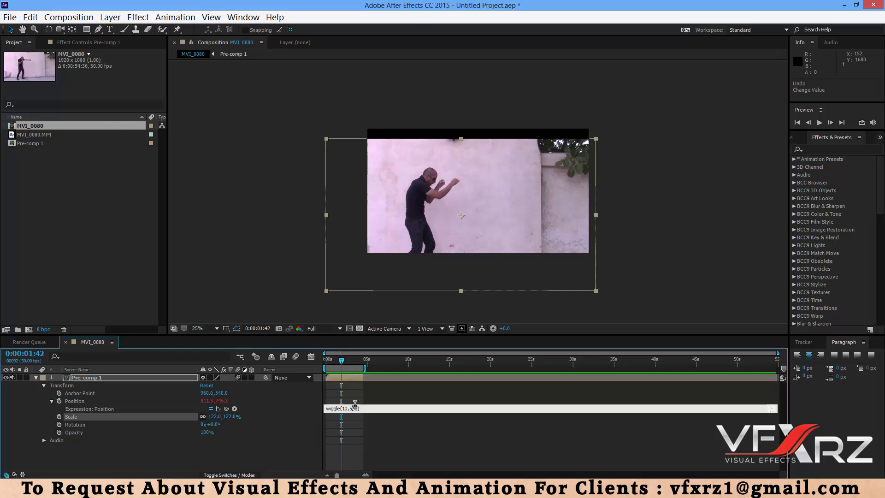
click(362, 432)
key(space)
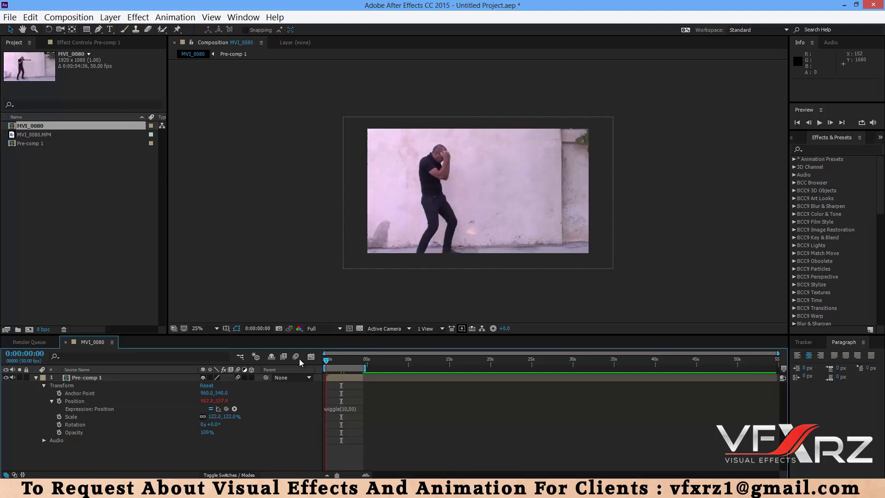
click(337, 364)
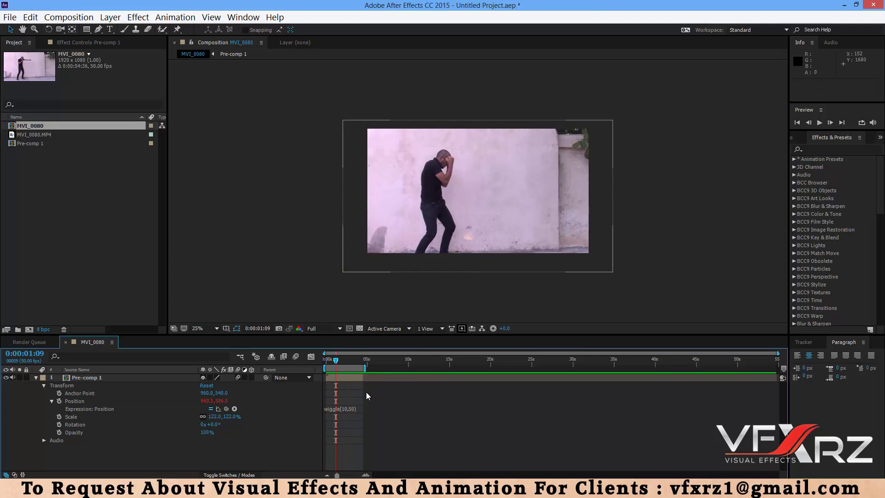